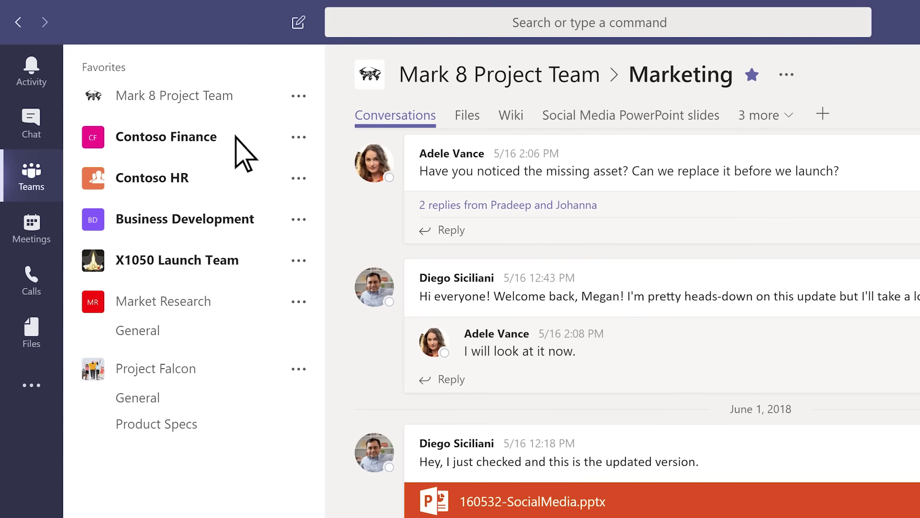
Step: Expand Mark 8 Project Team and go to its Research and Development channel
click(193, 99)
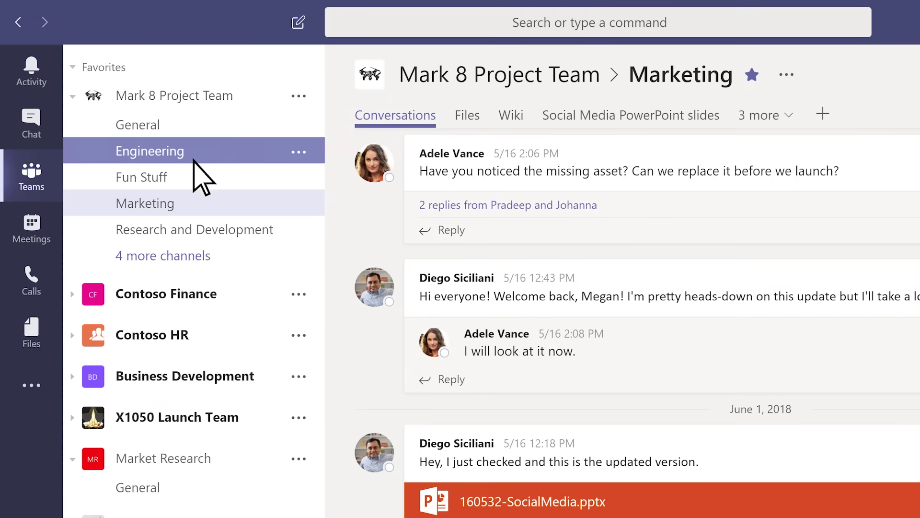
click(195, 230)
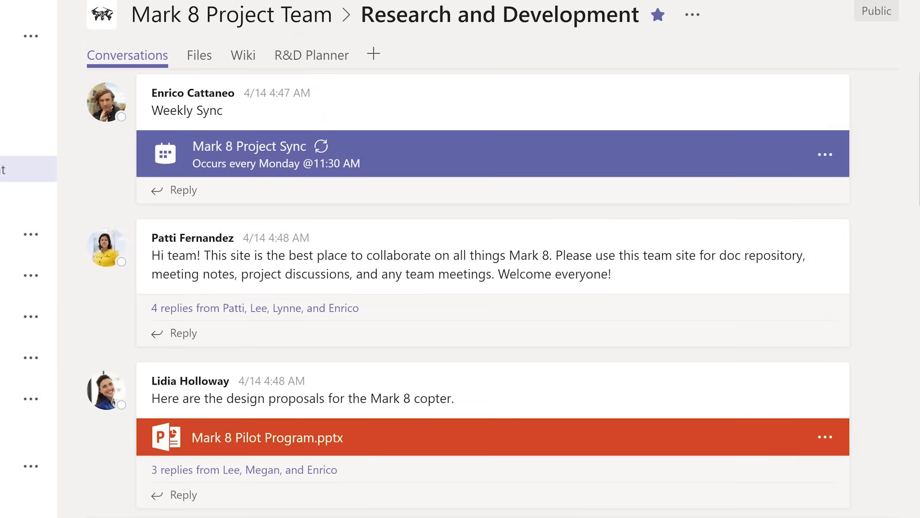
click(197, 58)
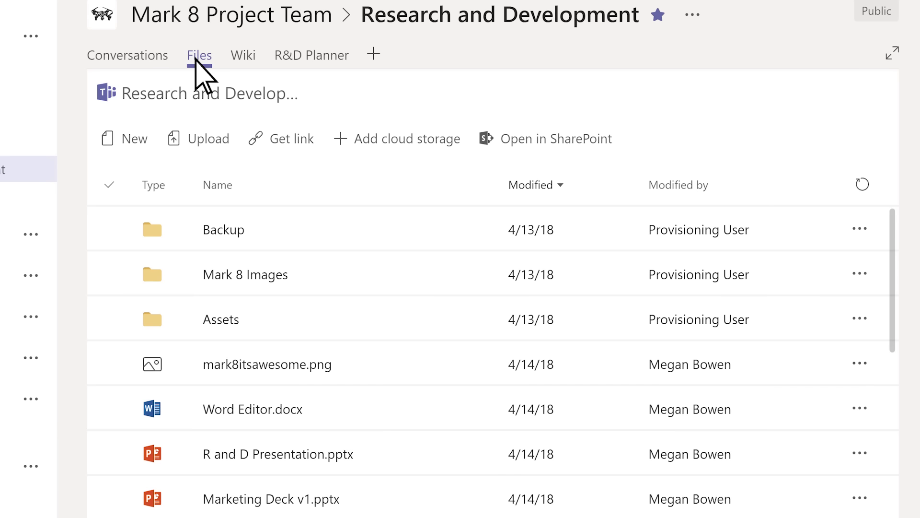
click(244, 57)
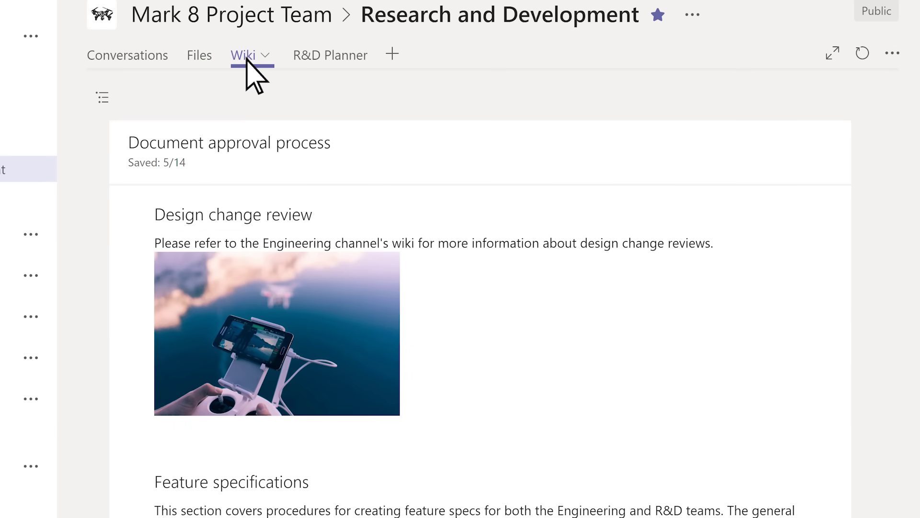
click(136, 58)
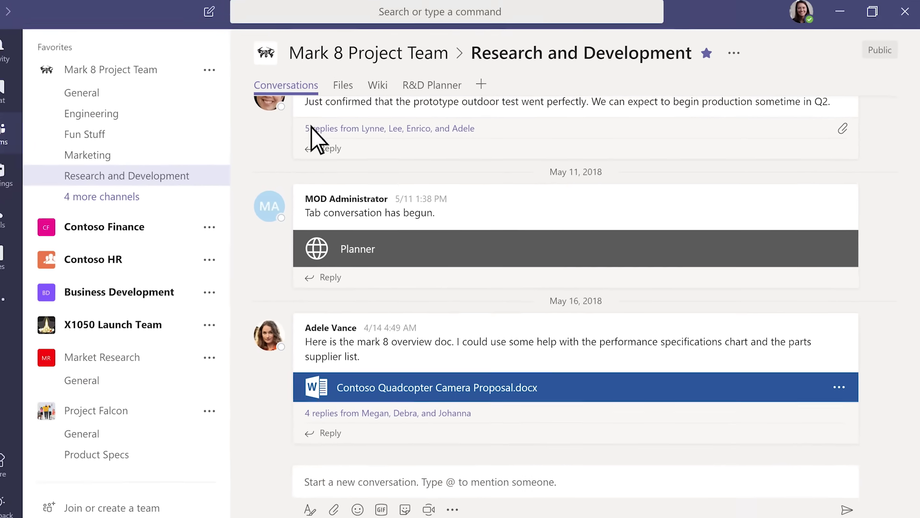
Step: Start a Meet now video meeting in the channel and begin recording it
click(443, 500)
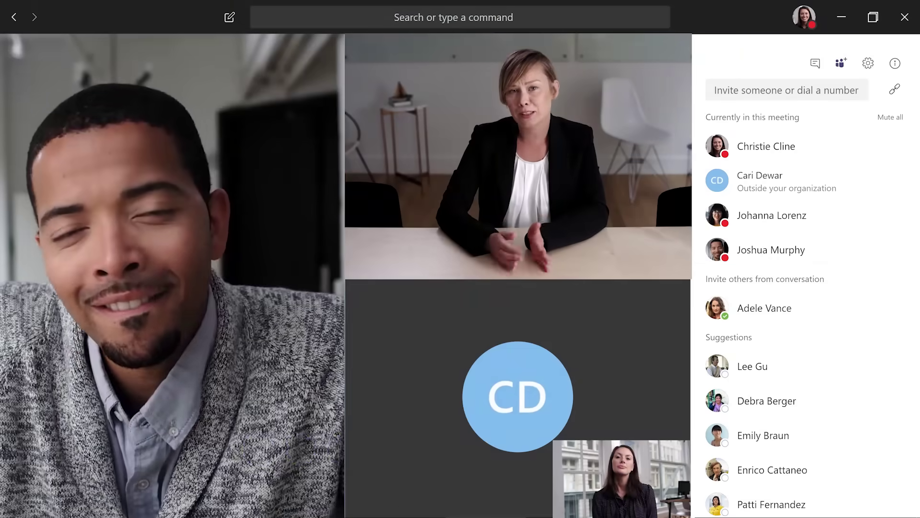
mouse_move(343, 448)
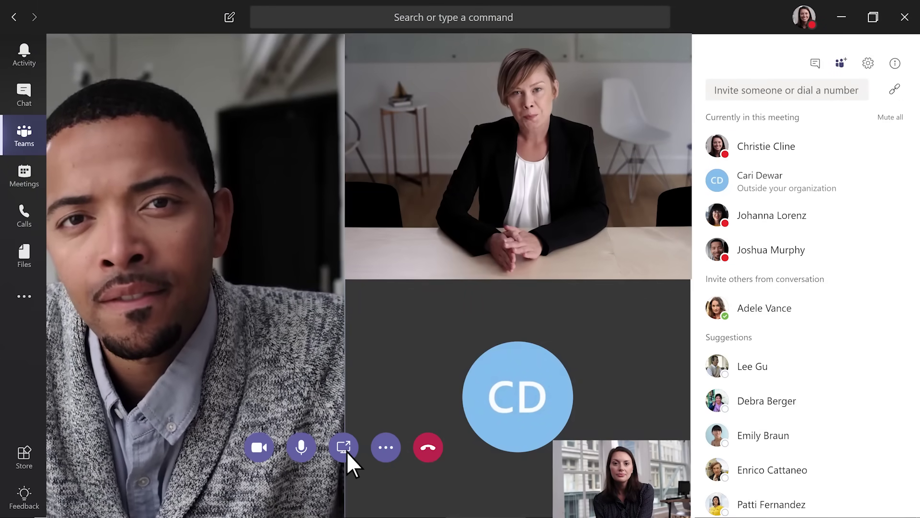
click(383, 451)
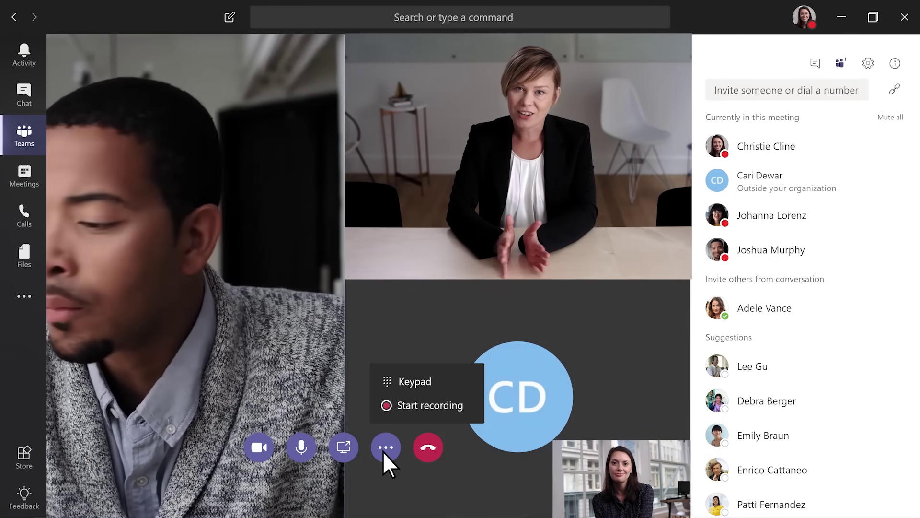
click(388, 406)
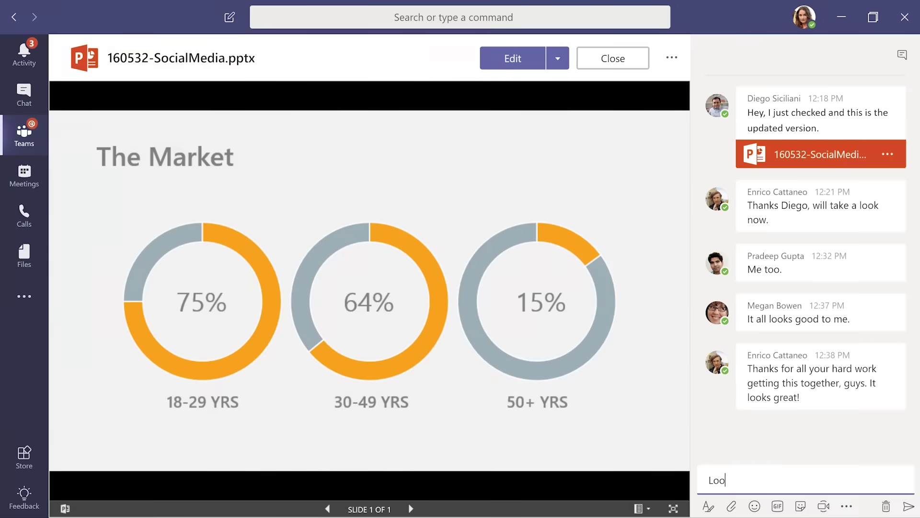
text(kin)
text(g good!)
Step: Send the 'Looking good!' reply and close the SocialMedia presentation
key(Return)
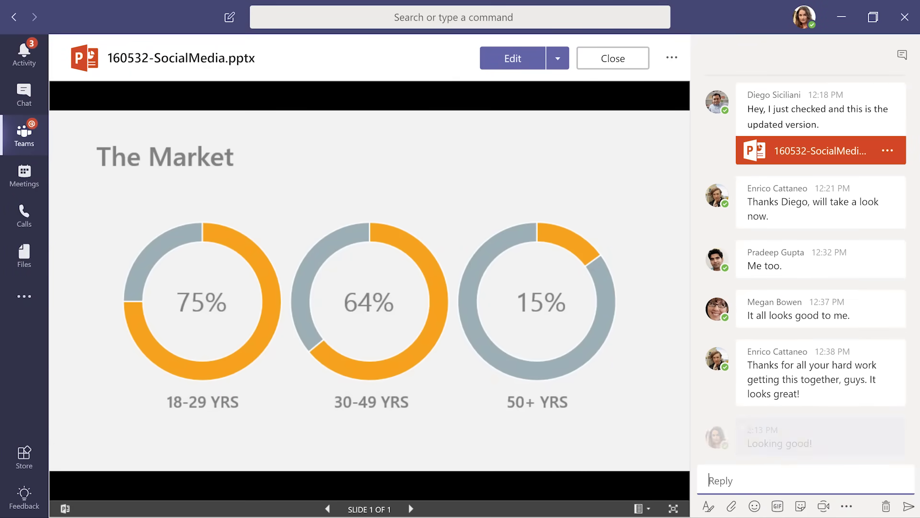
click(615, 59)
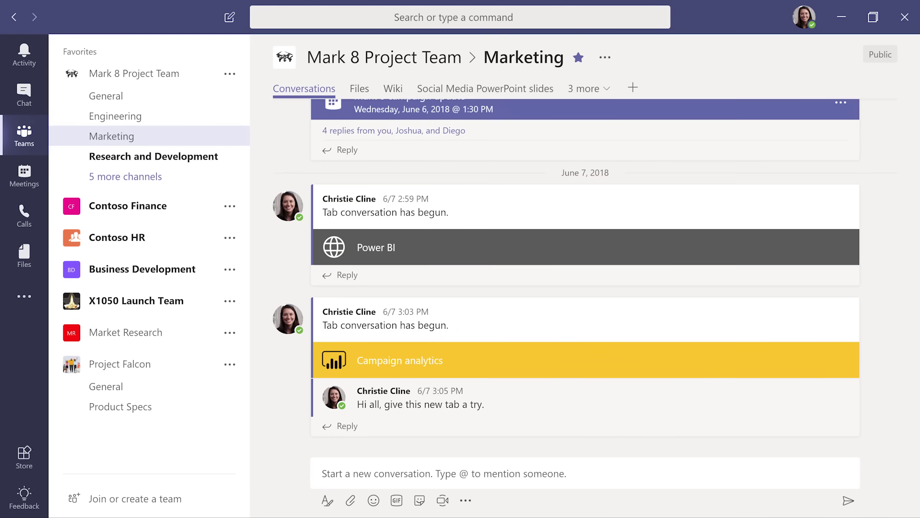
Step: Browse the Marketing channel's shared files, then the Files view covering all teams
click(359, 93)
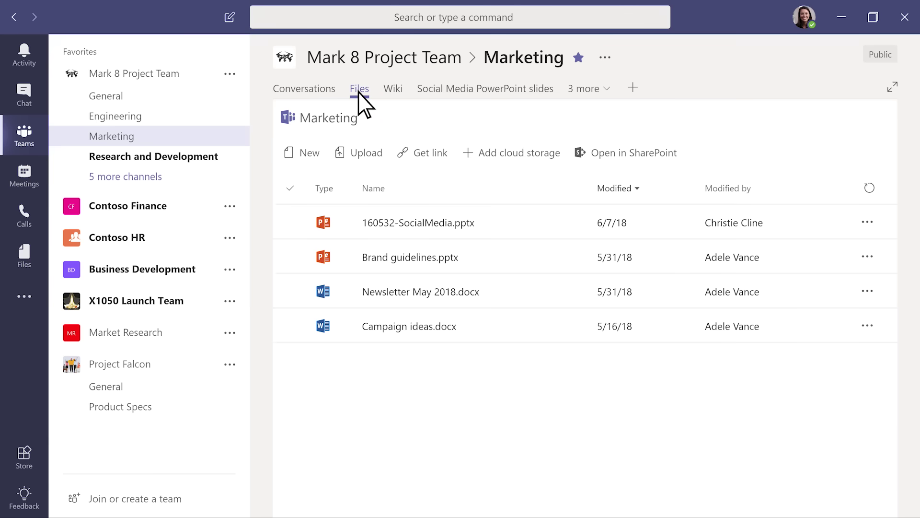
click(24, 258)
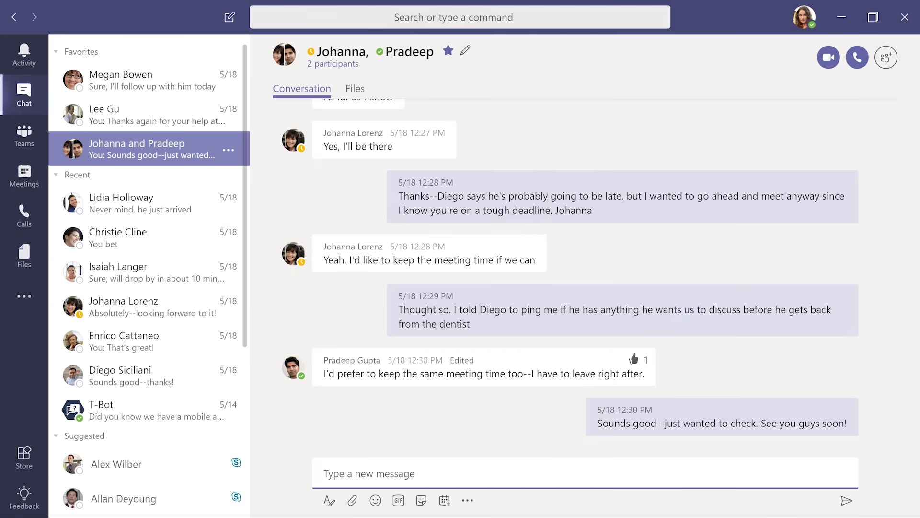
Step: Start a new chat with Isaiah Langer and begin adding a group name
click(229, 19)
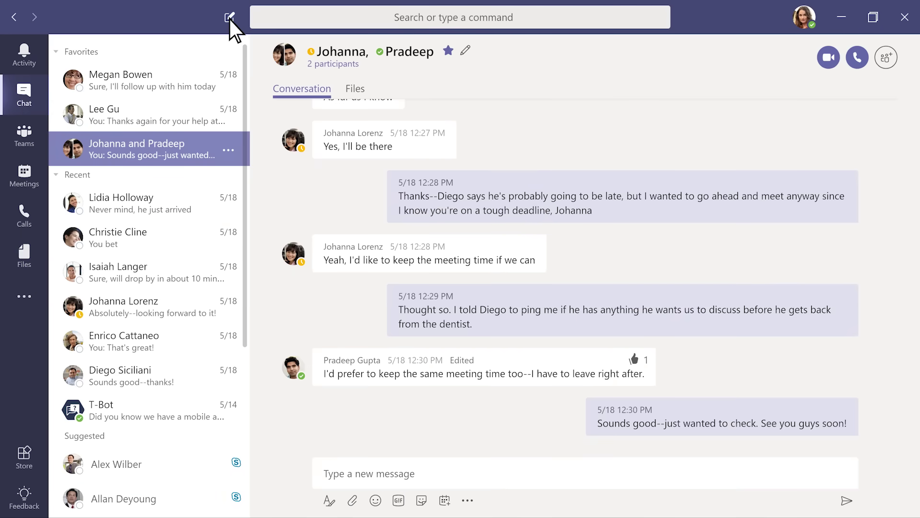
text(isai)
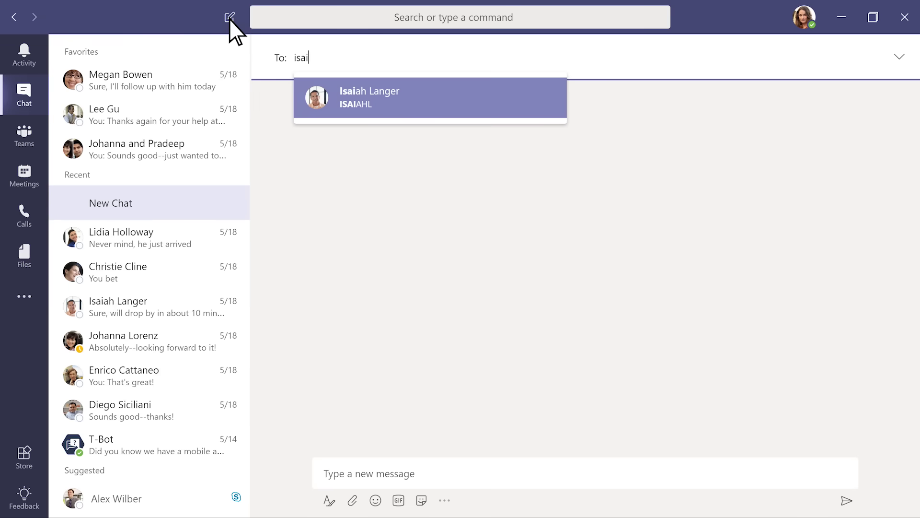
click(353, 103)
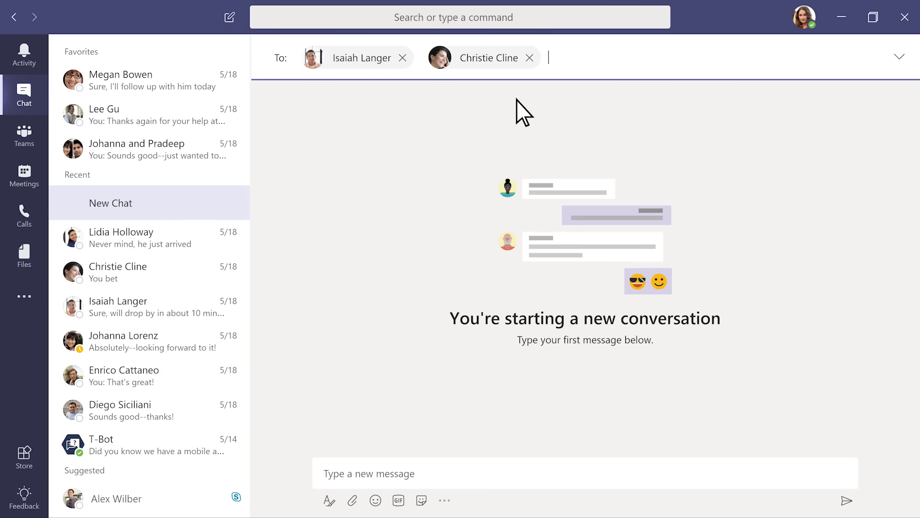
click(900, 57)
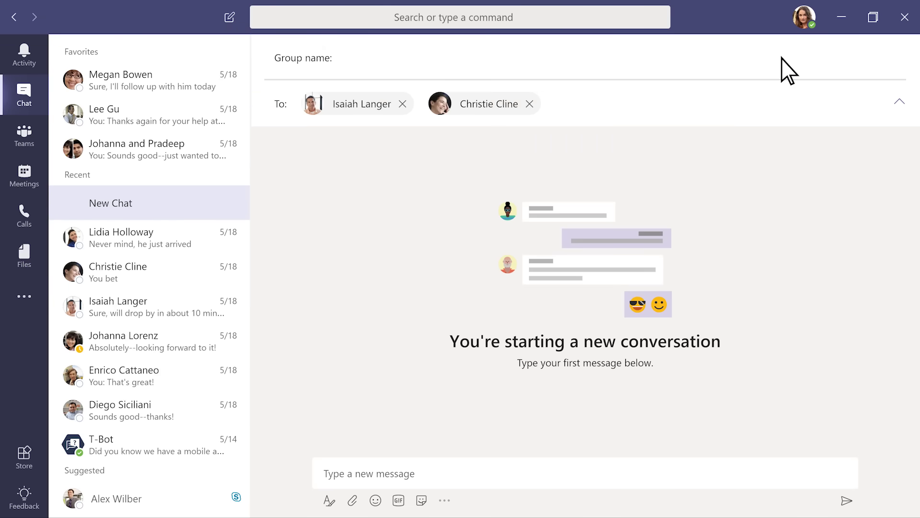
text(Conferen)
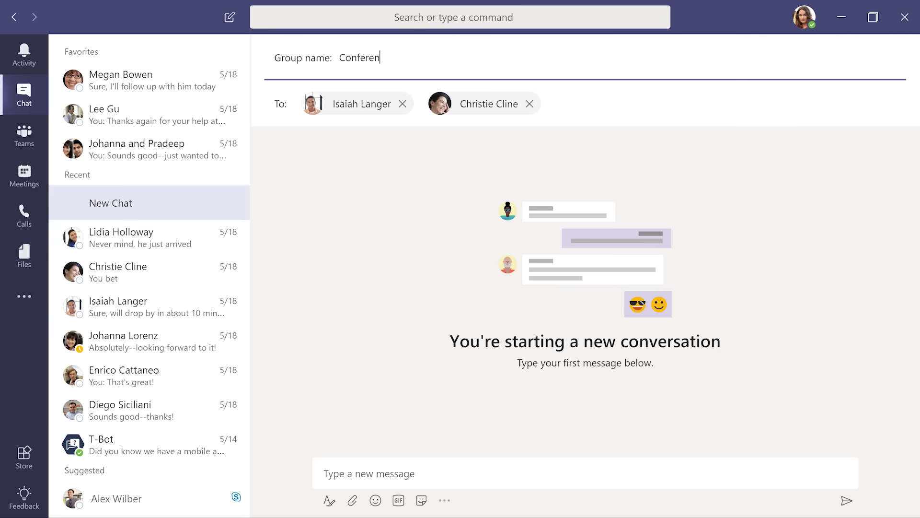
text(ce prep)
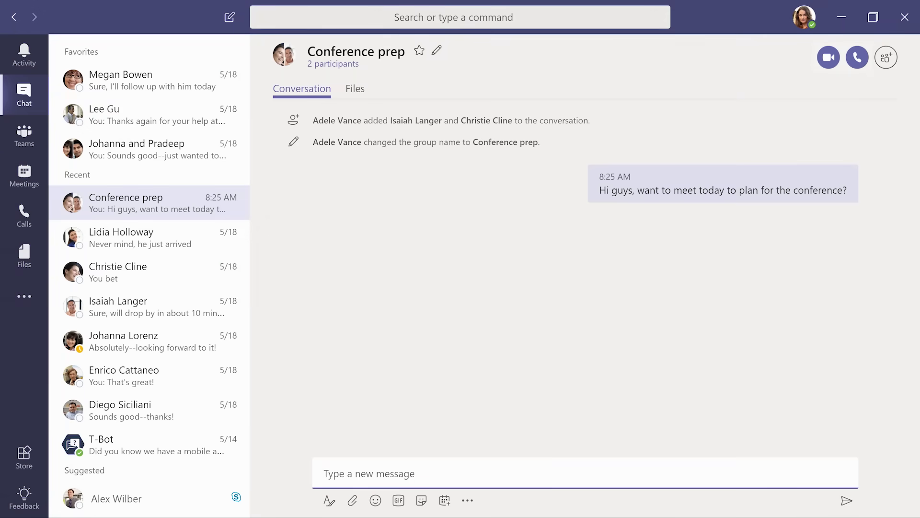
click(34, 217)
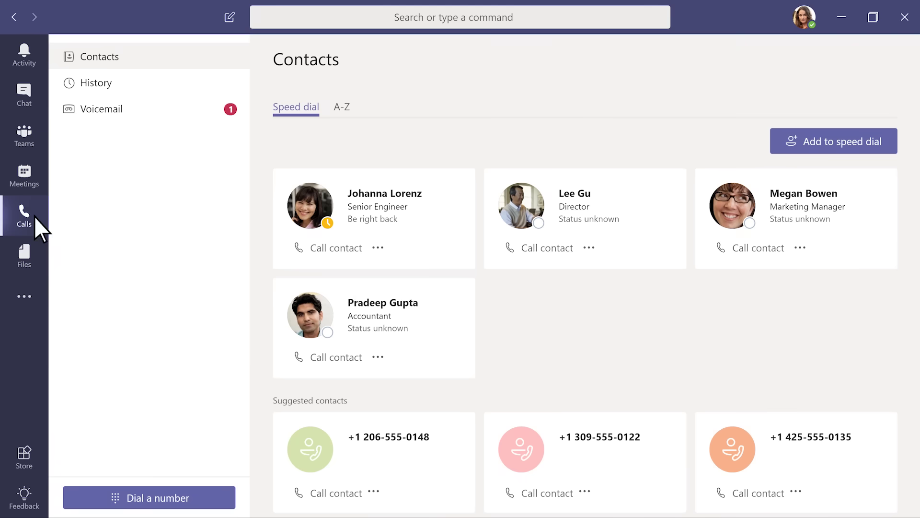
click(148, 498)
text(206-)
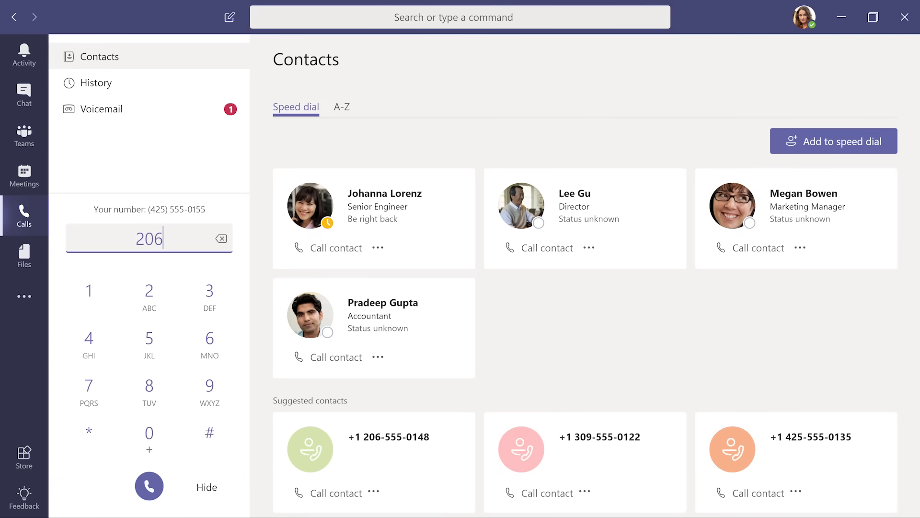
text(555-0148)
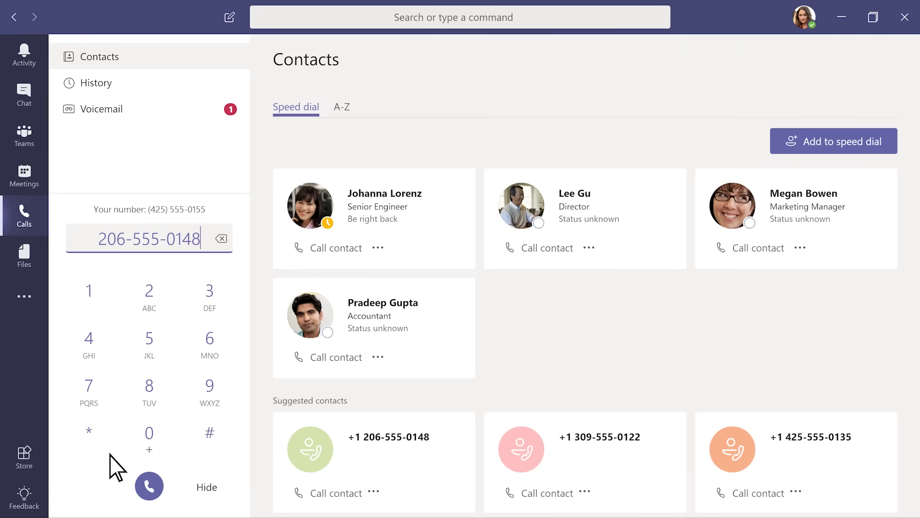
click(148, 486)
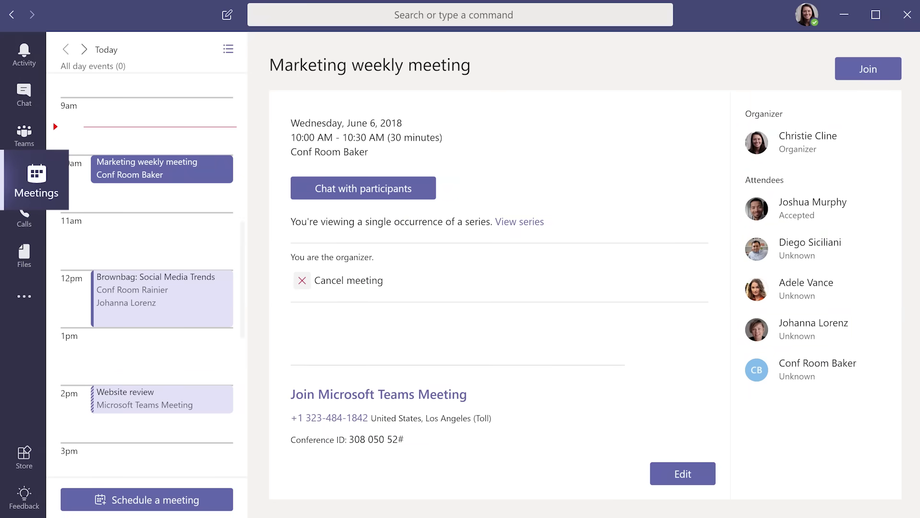
Step: Show meetings in Agenda view and bring up the Website review meeting's details
click(230, 50)
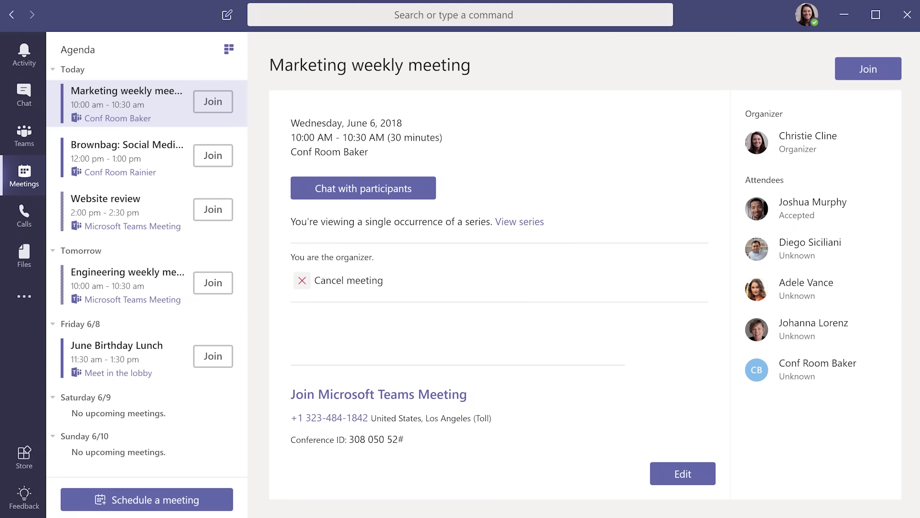
click(115, 205)
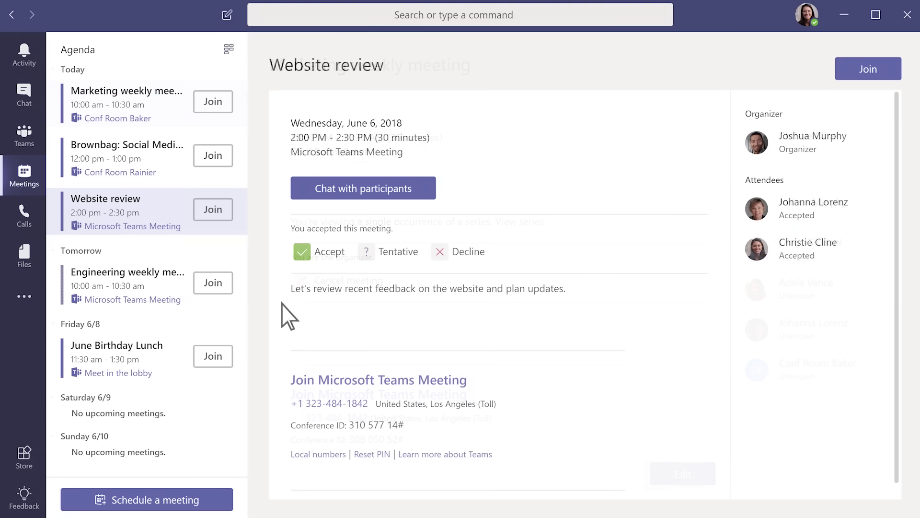
click(156, 505)
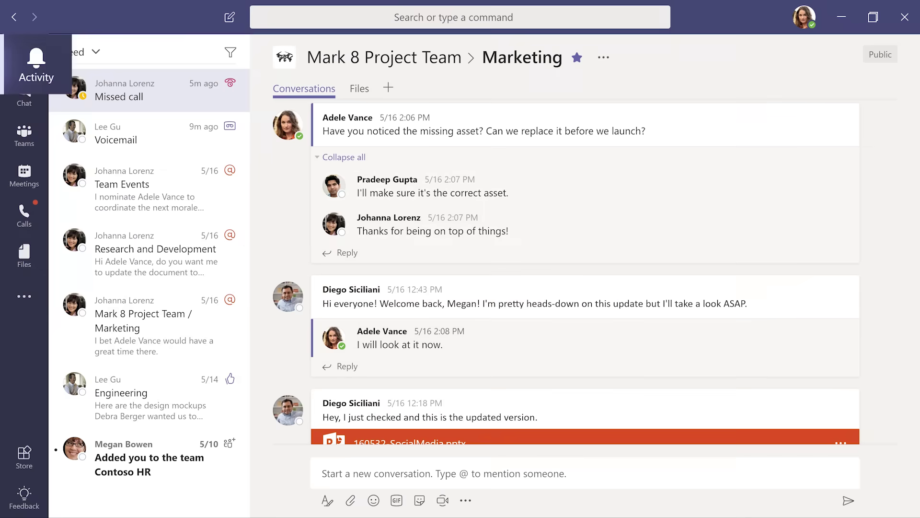
Step: Show the Activity feed's filter options
click(230, 55)
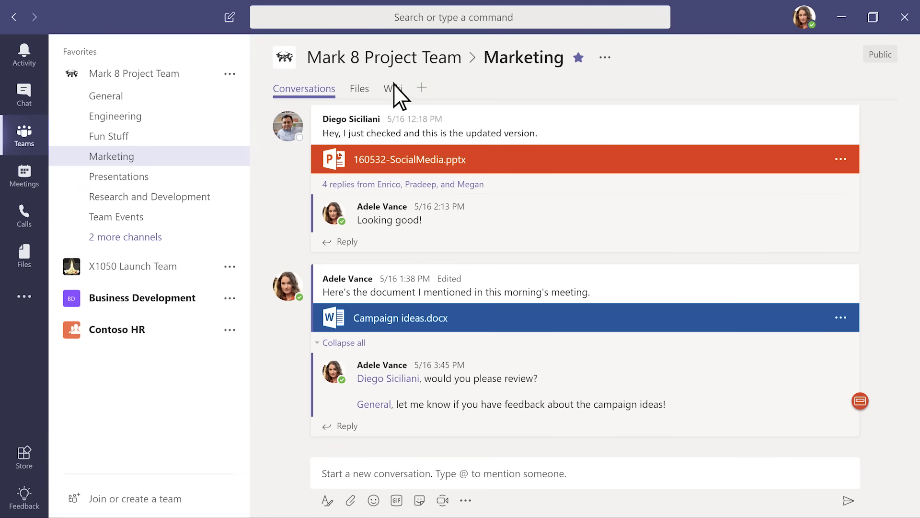
click(328, 19)
text(@Wea)
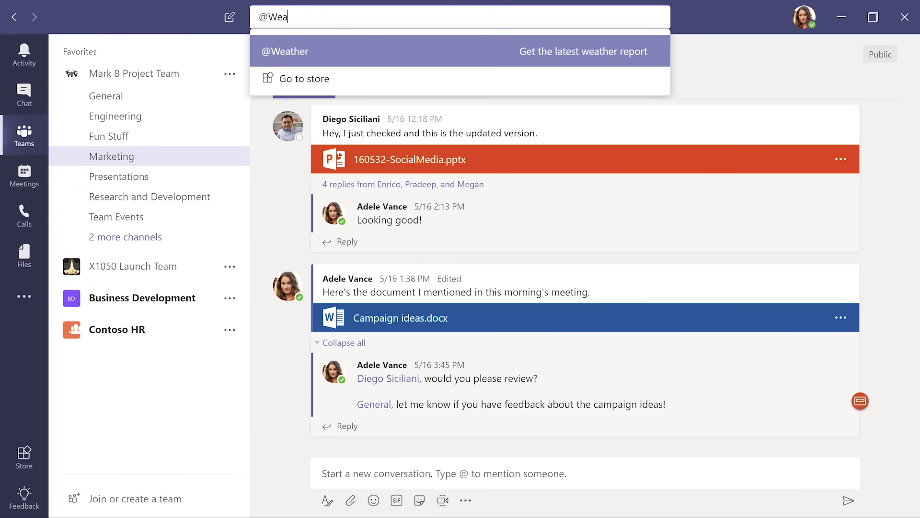
text(ther)
key(Return)
text(Seattle)
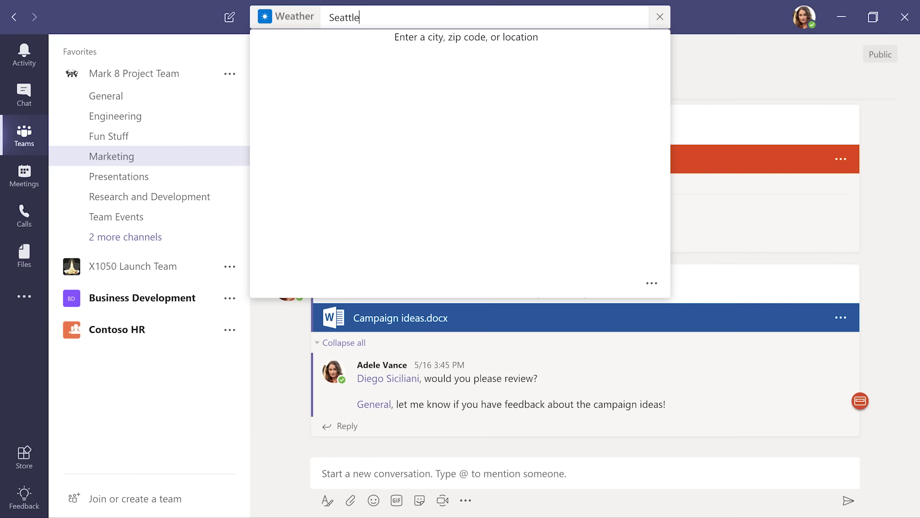
click(336, 68)
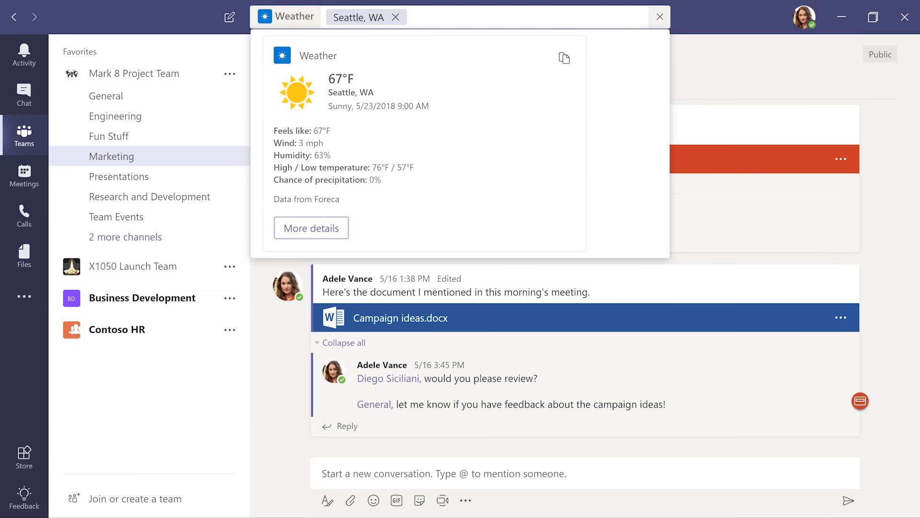
click(804, 21)
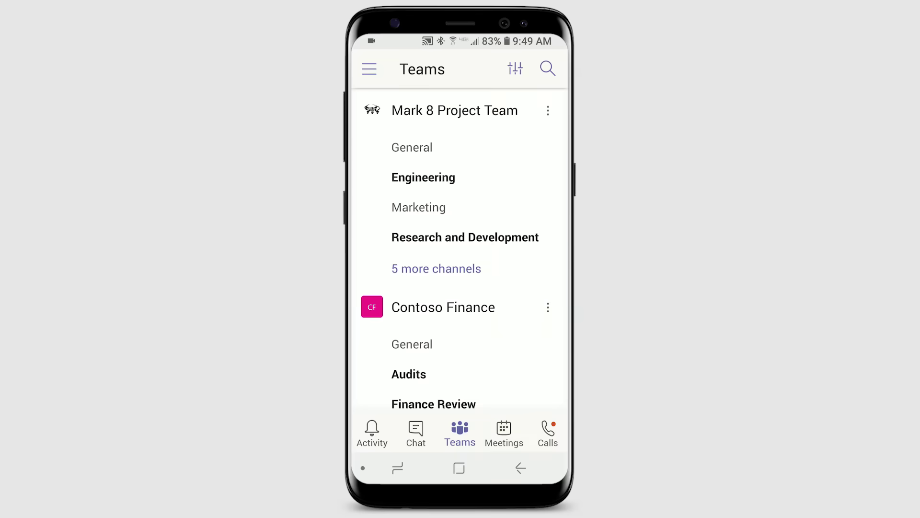
Step: On the phone, go to Mark 8's Marketing channel and list its four files
click(422, 206)
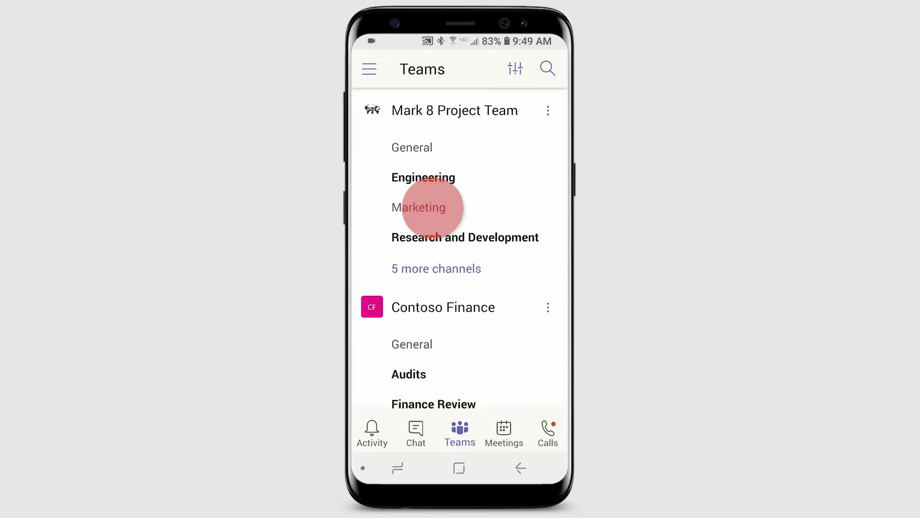
click(460, 104)
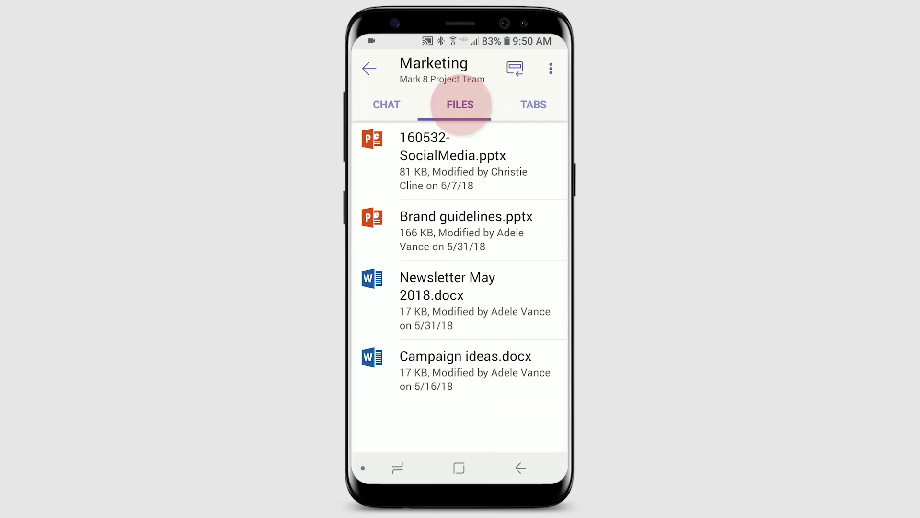